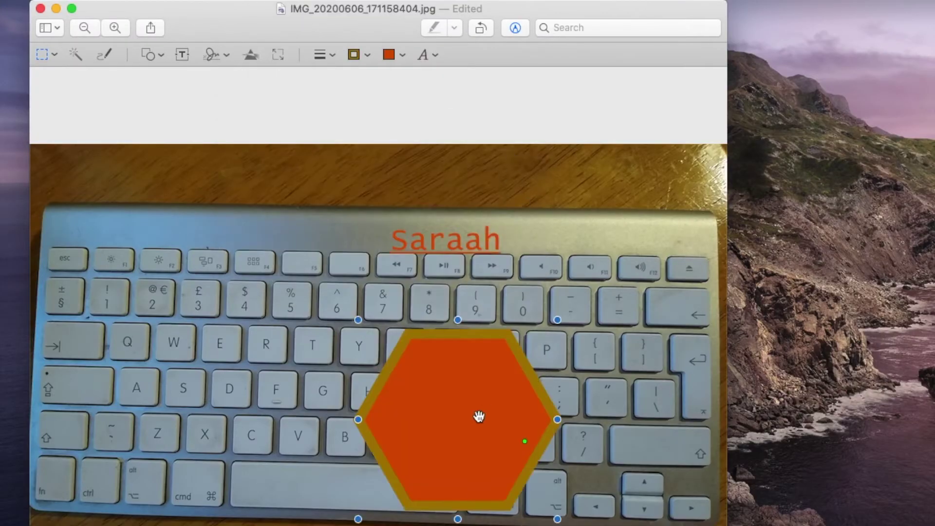
Step: Drag the gold-outlined orange hexagon to the keyboard photo's upper-left corner
left_click_drag(438, 365, 132, 208)
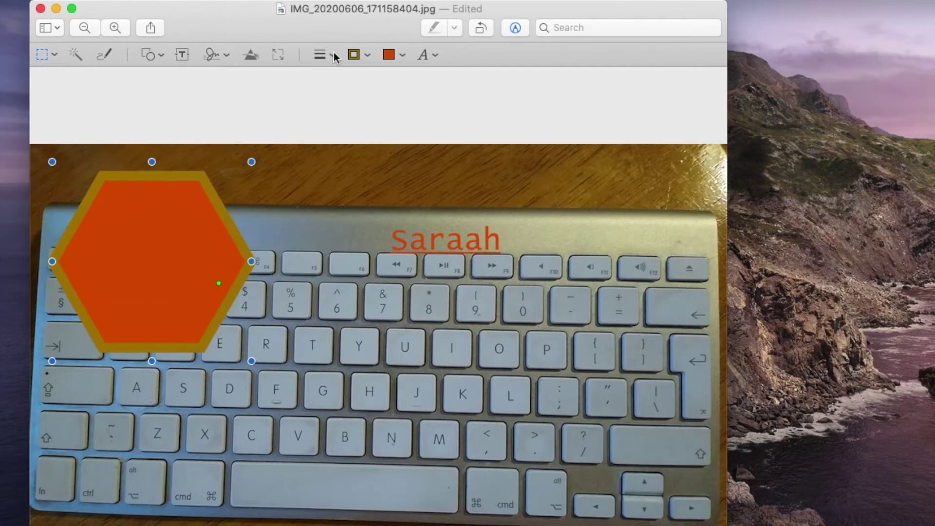
Step: Add a purple-outlined star over the keyboard's middle, then add a rectangle annotation
left_click(293, 4)
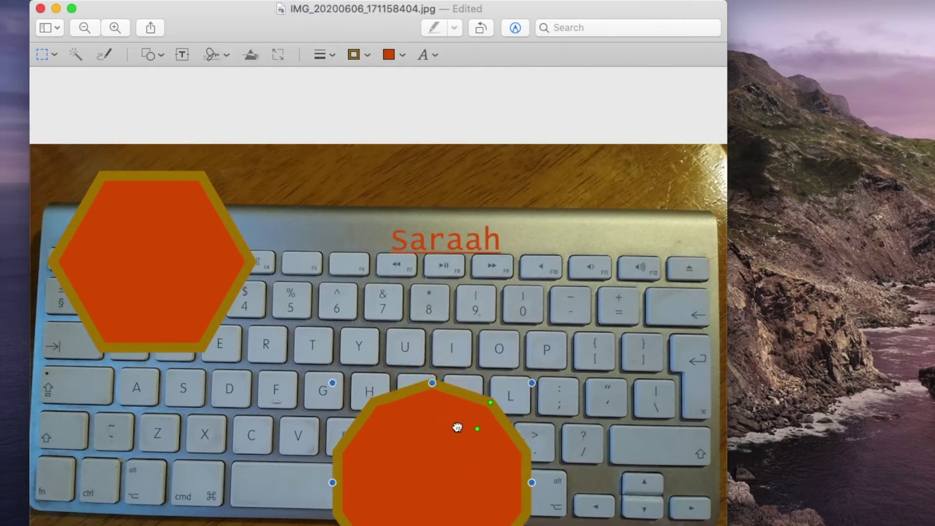
mouse_move(458, 427)
left_mouse_down()
mouse_move(392, 288)
mouse_move(392, 314)
mouse_move(397, 285)
mouse_move(378, 328)
mouse_move(405, 289)
mouse_move(374, 329)
left_mouse_up()
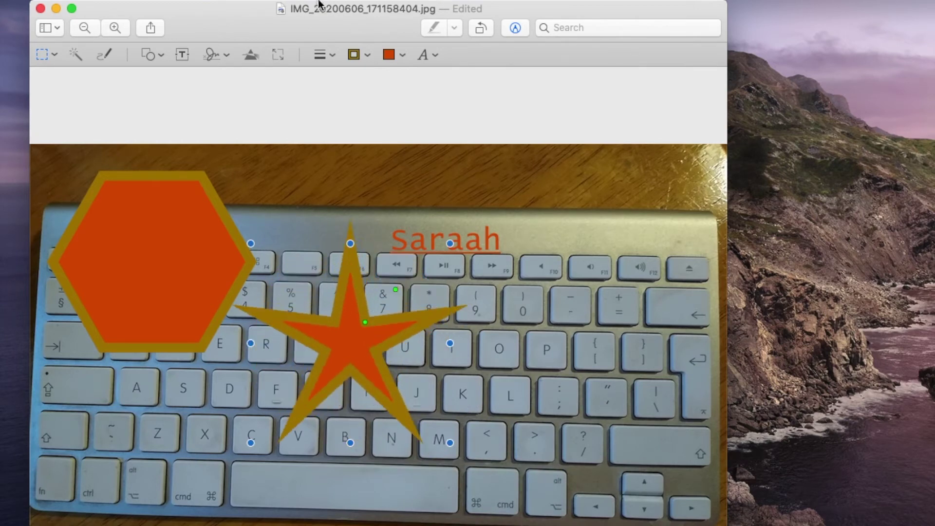
left_click(361, 54)
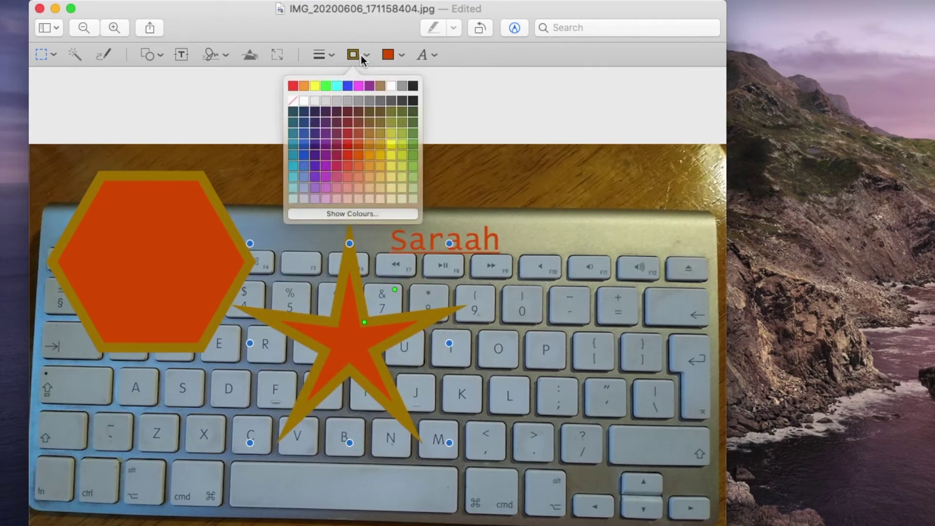
left_click(359, 142)
left_click(353, 55)
left_click(389, 88)
left_click(353, 55)
left_click(395, 99)
left_click(328, 3)
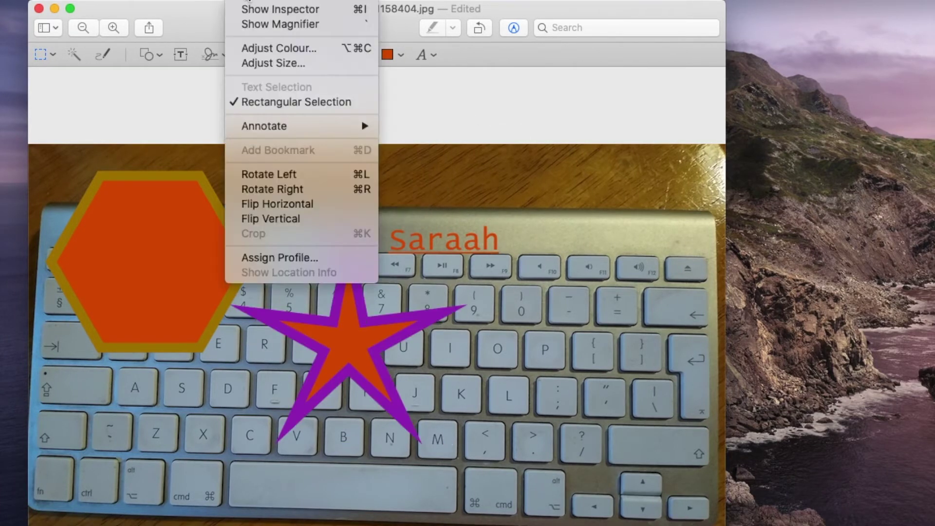
mouse_move(264, 126)
left_click(420, 181)
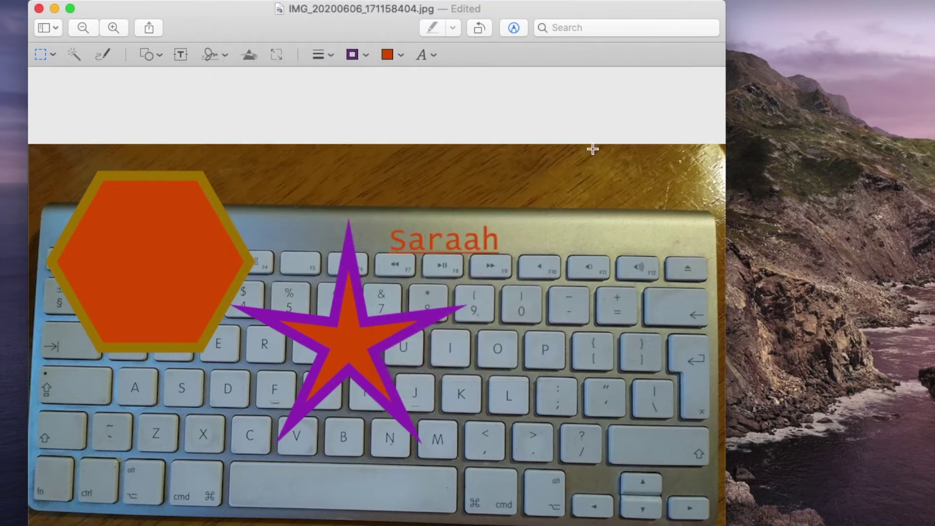
Step: Resize and move the rectangle into a wide bar across the top of the photo
left_click_drag(586, 309, 564, 167)
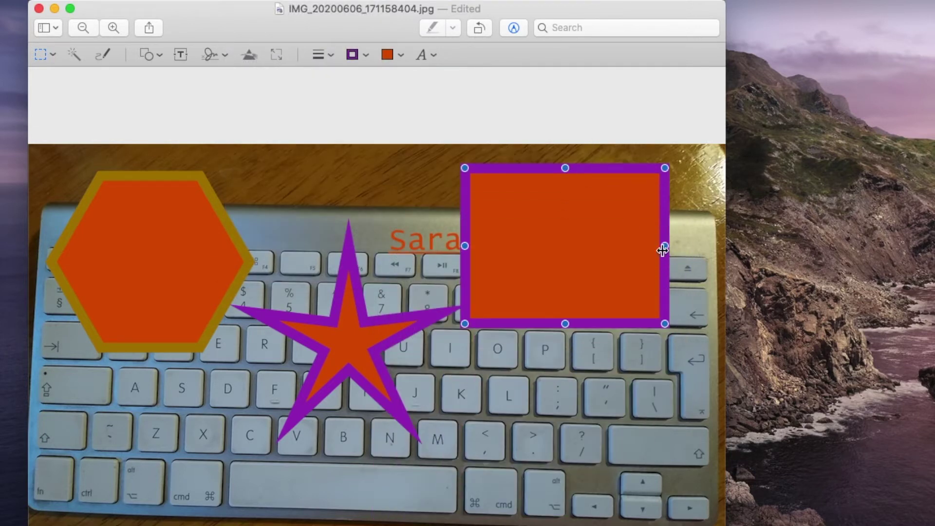
mouse_move(665, 246)
left_mouse_down()
mouse_move(489, 244)
mouse_move(633, 246)
left_mouse_up()
left_click_drag(470, 245, 376, 246)
left_click_drag(508, 298, 503, 221)
mouse_move(520, 188)
left_mouse_down()
mouse_move(595, 174)
mouse_move(432, 182)
left_mouse_up()
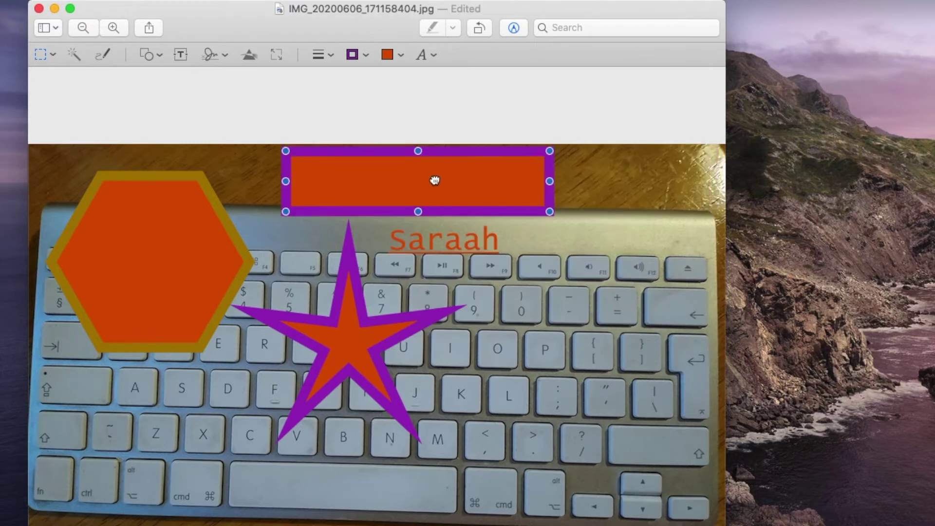
mouse_move(548, 208)
left_mouse_down()
mouse_move(451, 273)
mouse_move(595, 251)
left_mouse_up()
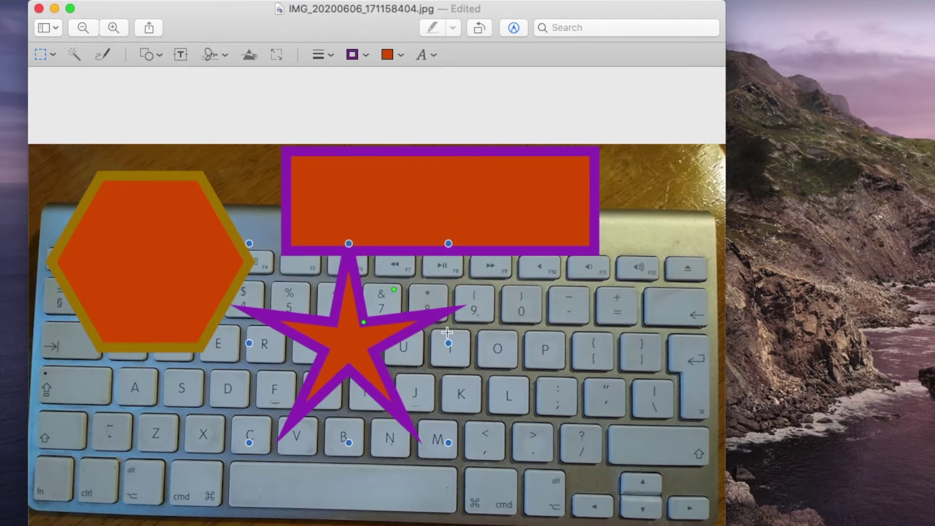
Step: Shrink the star and give it eight points
left_click_drag(448, 342, 426, 342)
mouse_move(374, 293)
left_mouse_down()
mouse_move(438, 329)
mouse_move(346, 237)
mouse_move(424, 230)
mouse_move(469, 247)
mouse_move(299, 219)
mouse_move(326, 266)
left_mouse_up()
mouse_move(213, 285)
left_mouse_down()
mouse_move(686, 378)
mouse_move(579, 299)
mouse_move(689, 382)
mouse_move(567, 303)
mouse_move(688, 334)
mouse_move(645, 271)
mouse_move(626, 390)
mouse_move(643, 313)
mouse_move(609, 358)
left_mouse_up()
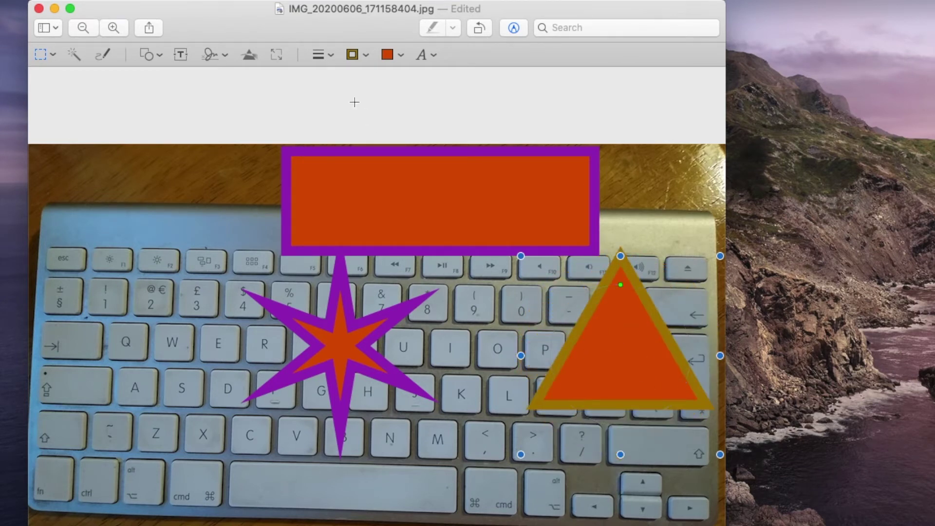
left_click(255, 2)
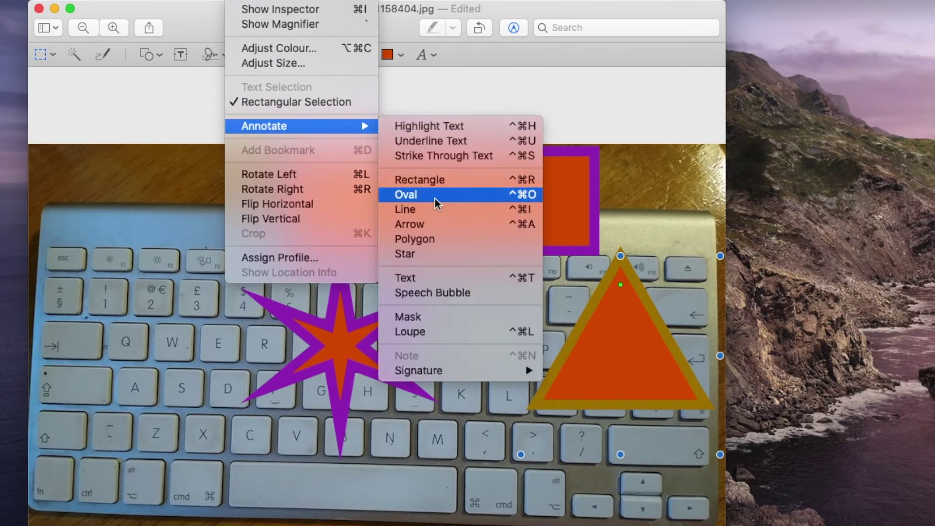
Step: Add an oval over the upper-left side of the keyboard
left_click(436, 203)
left_click_drag(501, 403, 199, 188)
mouse_move(282, 234)
left_mouse_down()
mouse_move(120, 241)
mouse_move(284, 234)
left_mouse_up()
mouse_move(251, 261)
left_mouse_down()
mouse_move(142, 350)
mouse_move(170, 272)
mouse_move(169, 207)
left_mouse_up()
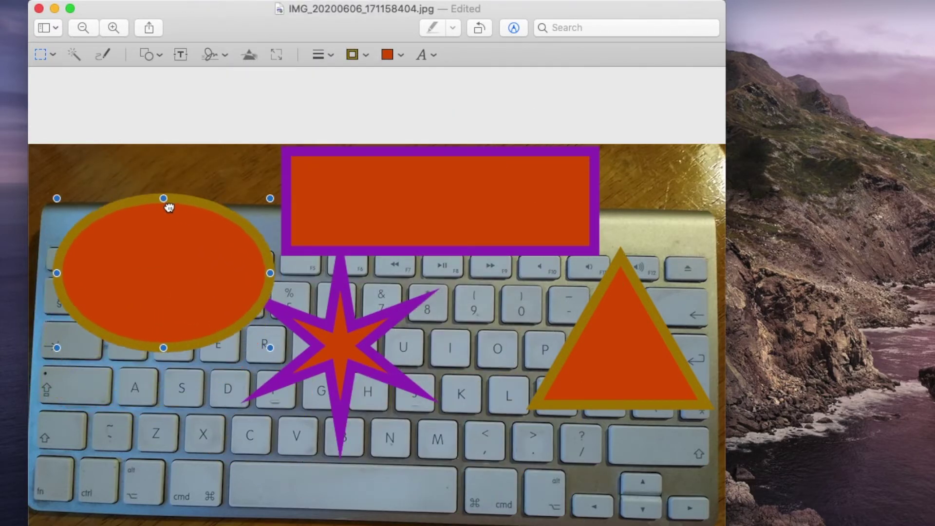
Step: Move the star, triangle and rectangle lower on the photo
left_click_drag(331, 341, 337, 414)
left_click_drag(585, 354, 570, 439)
left_click_drag(453, 224, 488, 265)
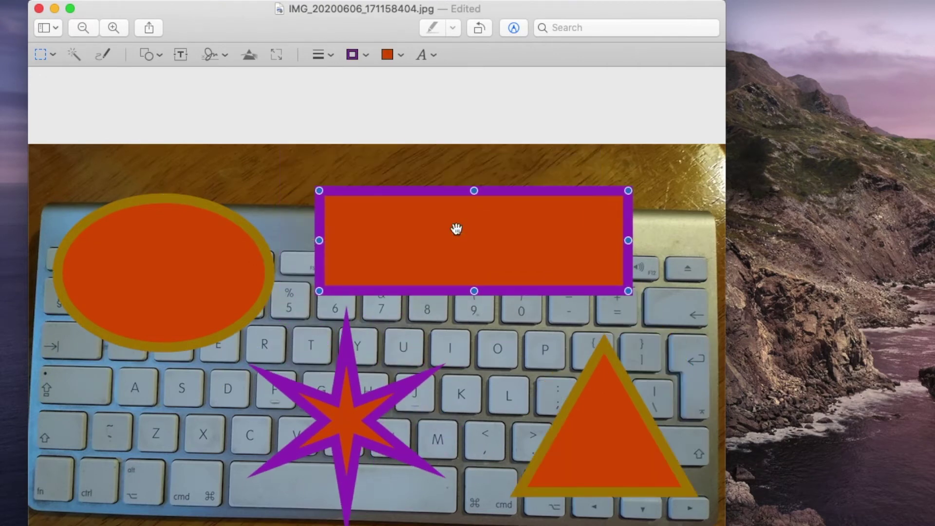
Step: Add a text box in the rectangle and a speech bubble at lower left
left_click(253, 2)
mouse_move(264, 126)
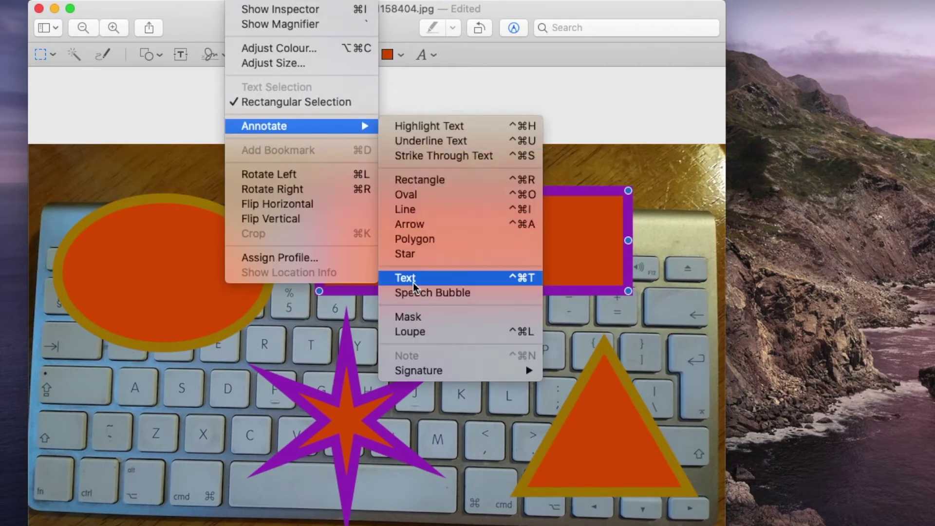
left_click(406, 278)
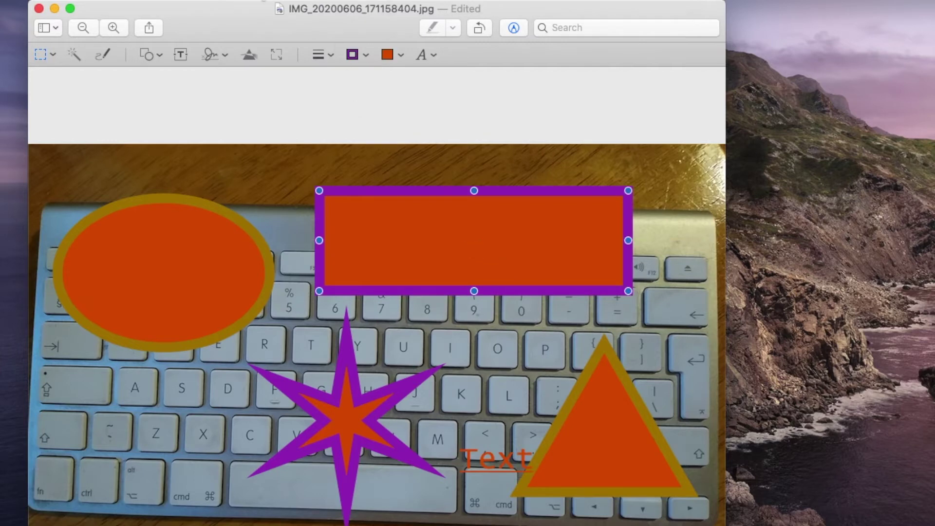
left_click(249, 2)
left_click(453, 296)
mouse_move(527, 422)
left_mouse_down()
mouse_move(492, 371)
mouse_move(333, 356)
mouse_move(188, 417)
left_mouse_up()
left_click(291, 2)
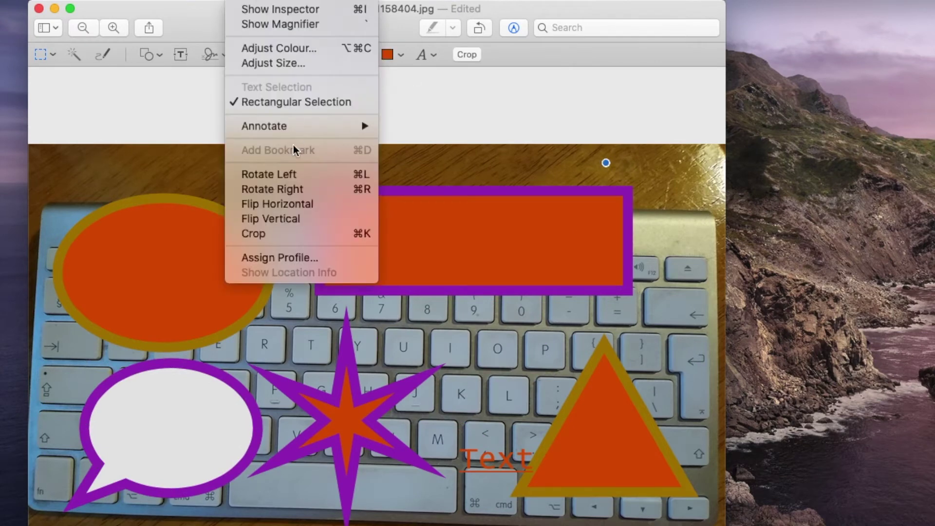
mouse_move(301, 126)
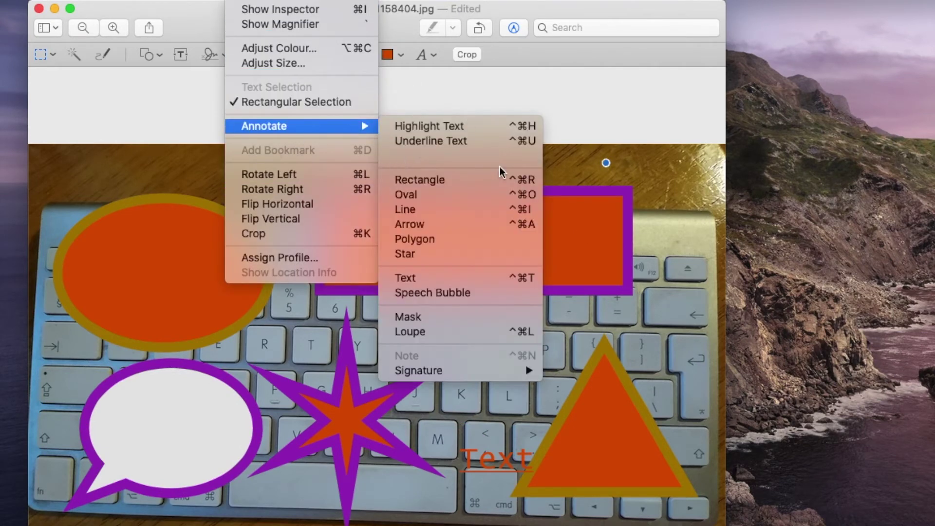
Step: Type Sarah into a text box in the rectangle, styled white at 30 pt
left_click(431, 278)
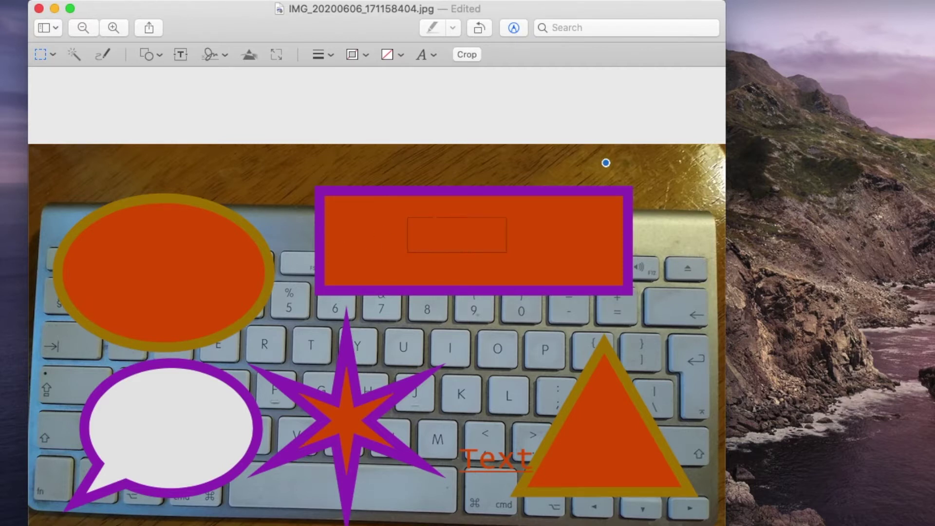
type("Sa")
type("Sarah")
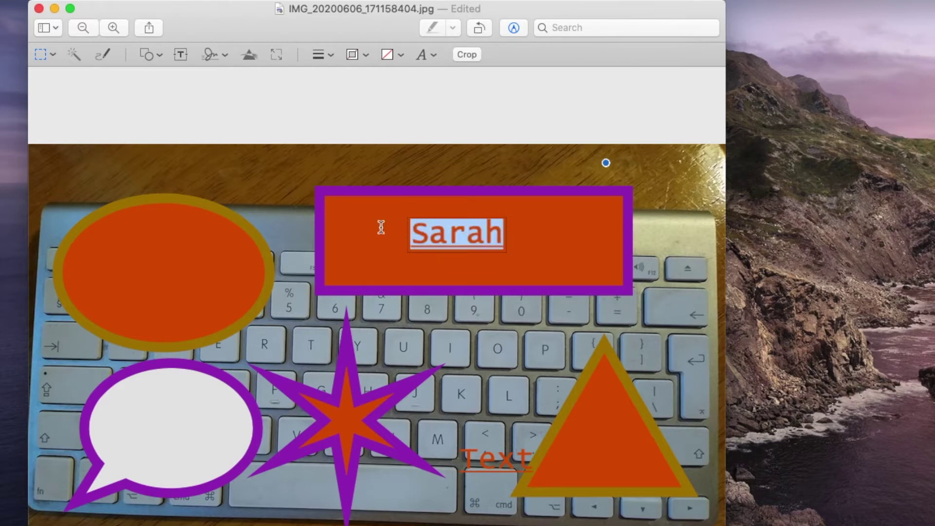
left_click(424, 54)
left_click(490, 90)
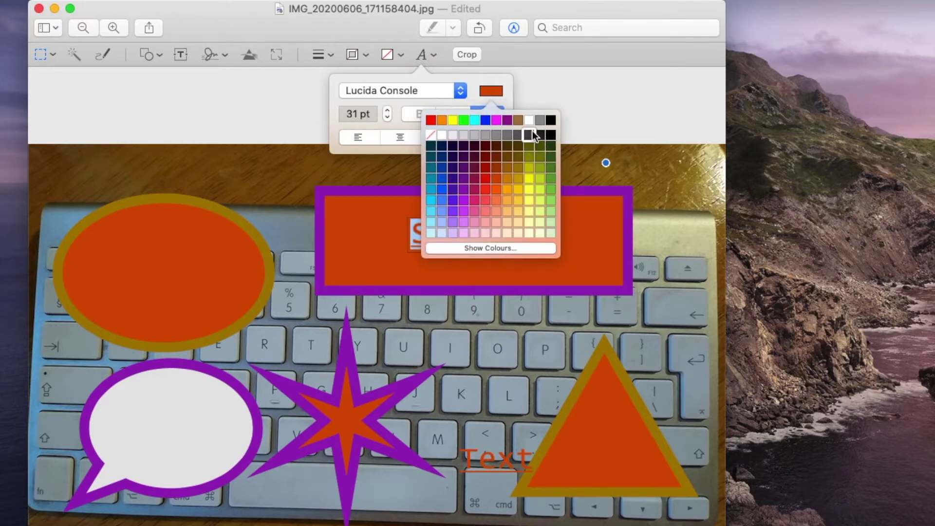
left_click(536, 123)
left_click(388, 119)
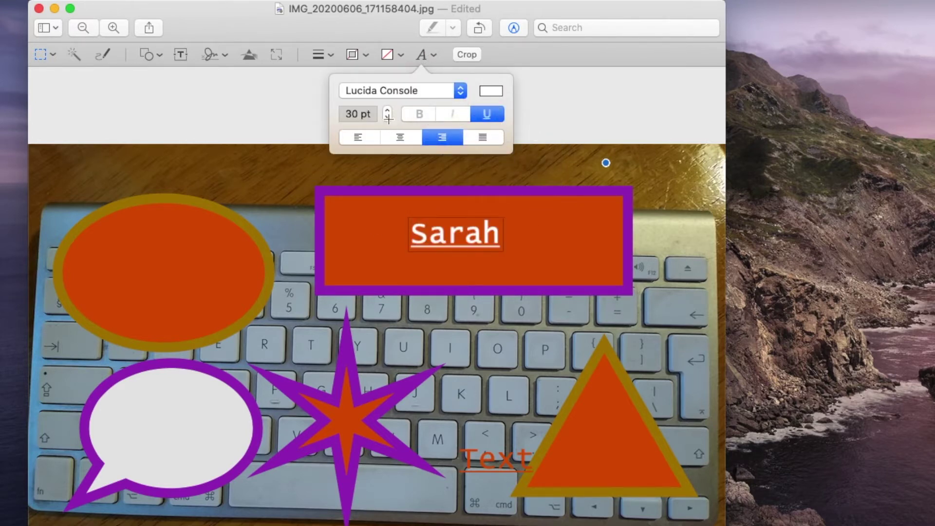
Step: Switch the Sarah text to the Cambria font
left_click(452, 90)
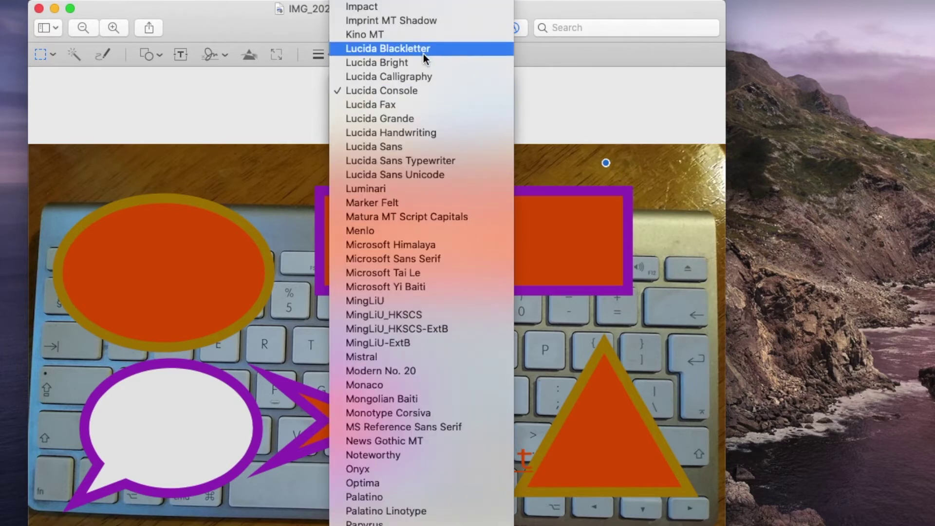
scroll(409, 303, "up", 10)
scroll(412, 291, "down", 3)
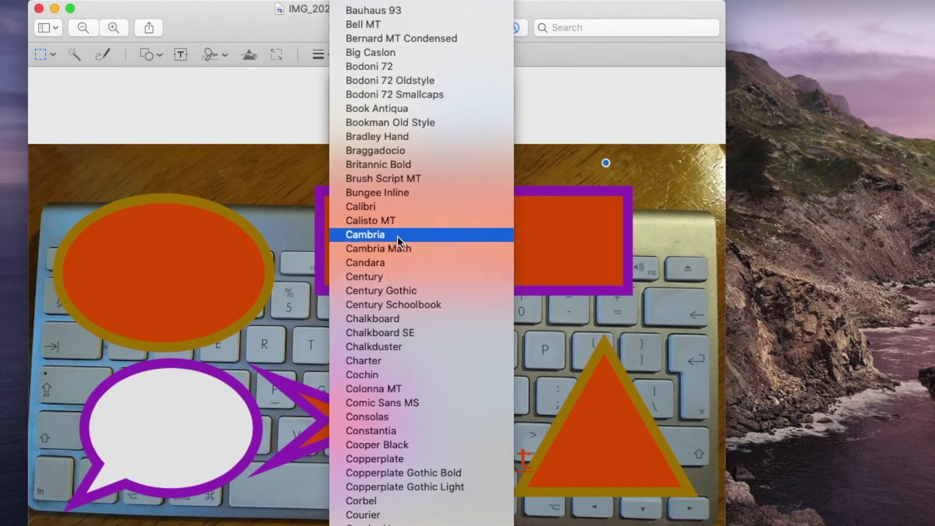
left_click(397, 235)
left_click(446, 235)
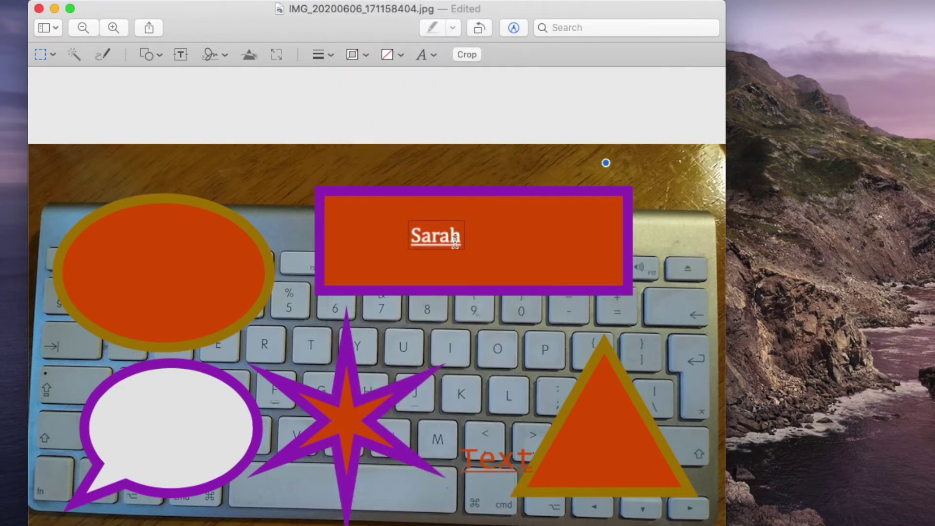
Step: Make Sarah large bold Arial Black and move it to the upper-left
left_click(431, 55)
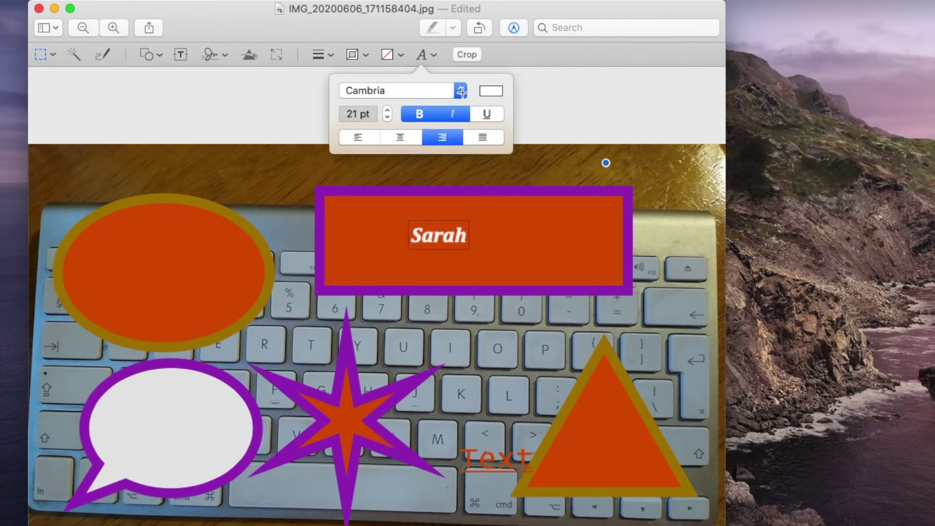
left_click(460, 90)
scroll(385, 118, "up", 5)
left_click(386, 21)
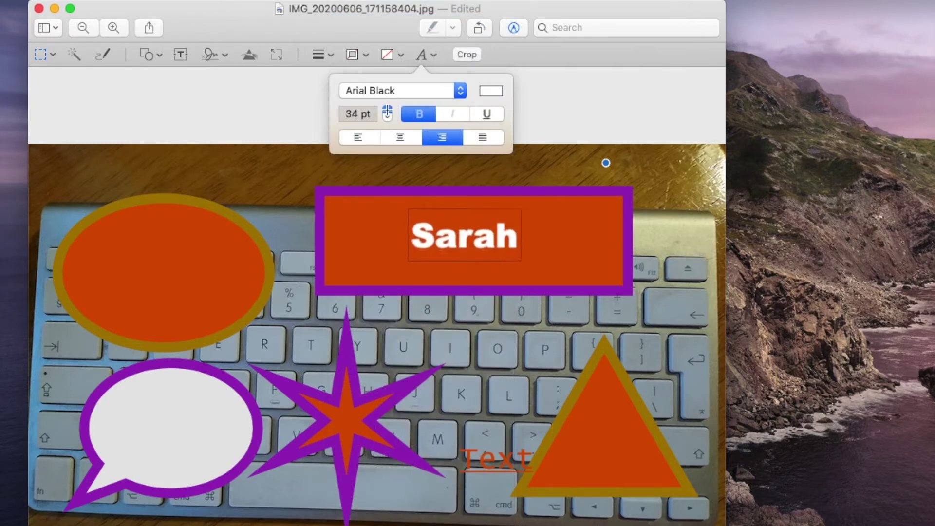
left_click(387, 109)
left_click(388, 117)
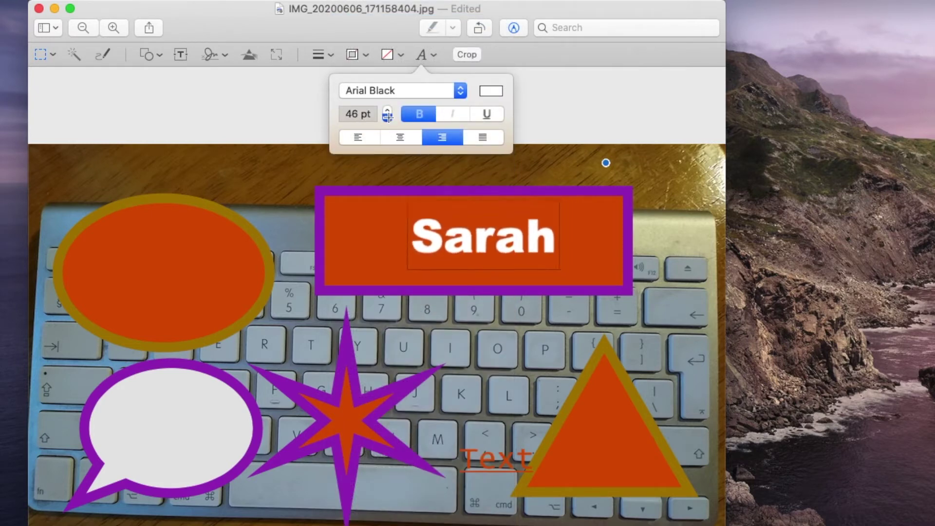
left_click(453, 216)
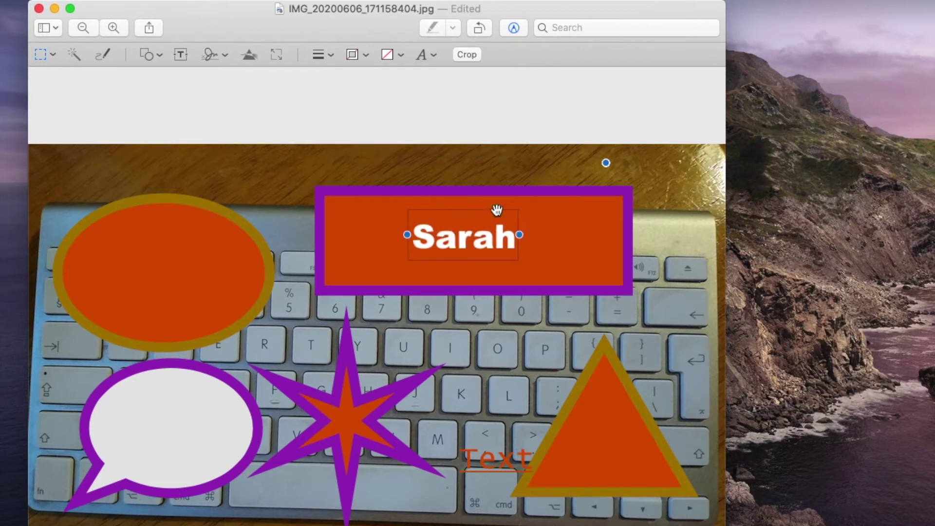
left_click_drag(496, 210, 283, 147)
Step: Give Sarah's text box a thick purple border and orange fill
left_click(329, 59)
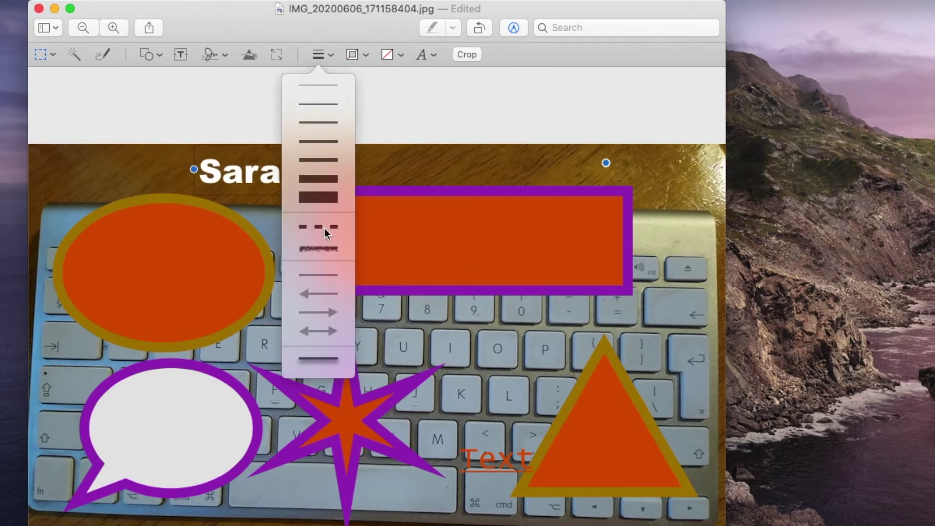
left_click(325, 197)
left_click(352, 59)
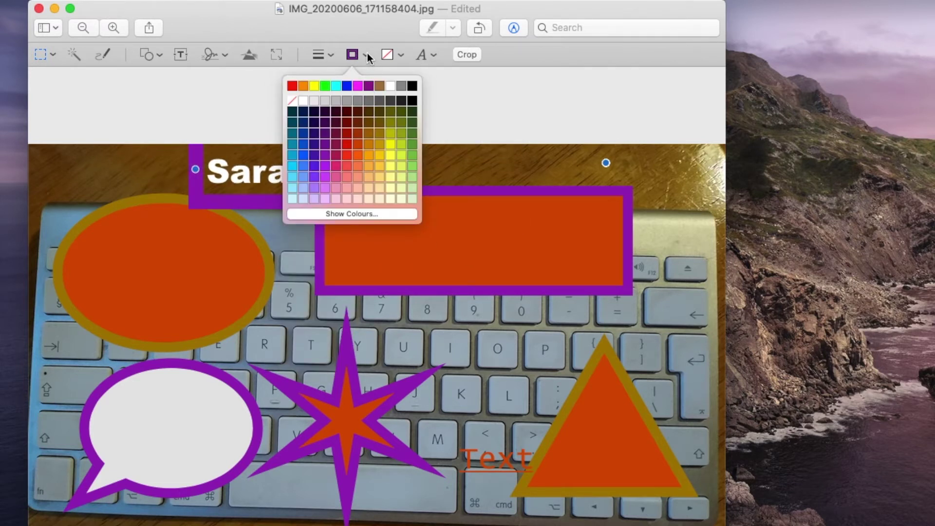
left_click(368, 59)
left_click(399, 57)
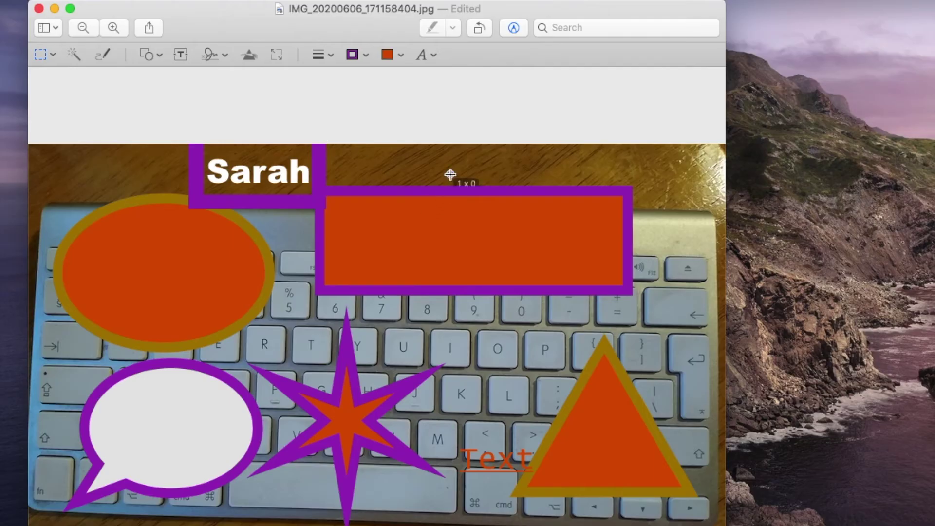
left_click(331, 61)
Step: Draw an arrow from the 6 key down to the 0 key
left_click(402, 146)
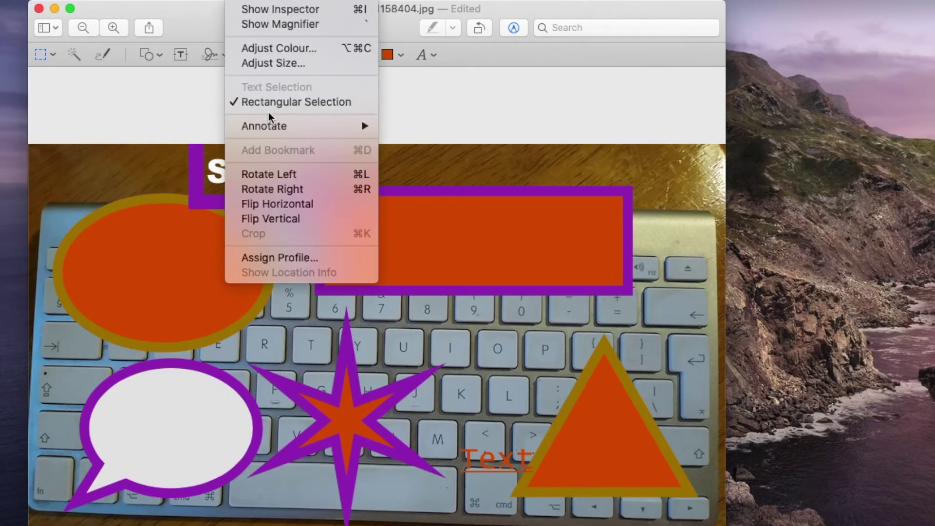
left_click(409, 224)
left_click_drag(570, 278, 615, 495)
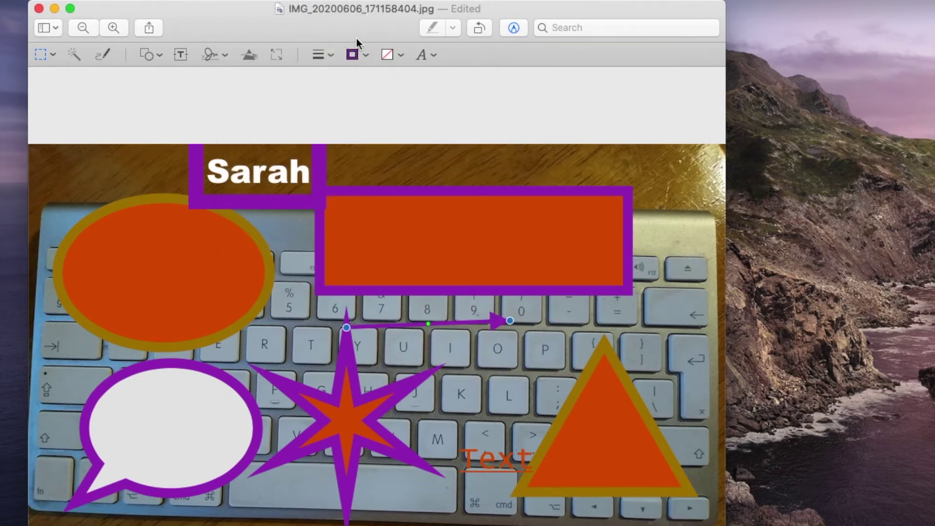
Step: Make the arrow white with the heaviest line style
left_click(367, 55)
left_click(390, 86)
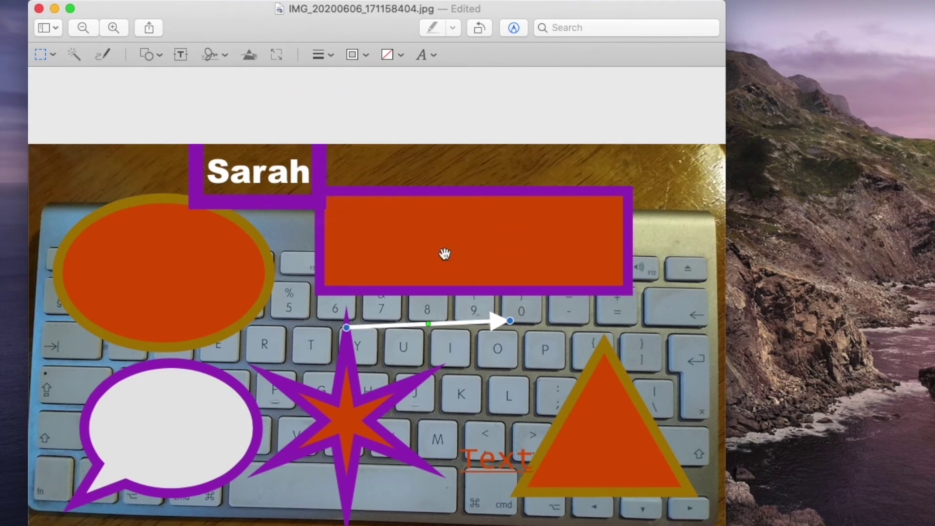
left_click(329, 55)
left_click(318, 197)
left_click(322, 55)
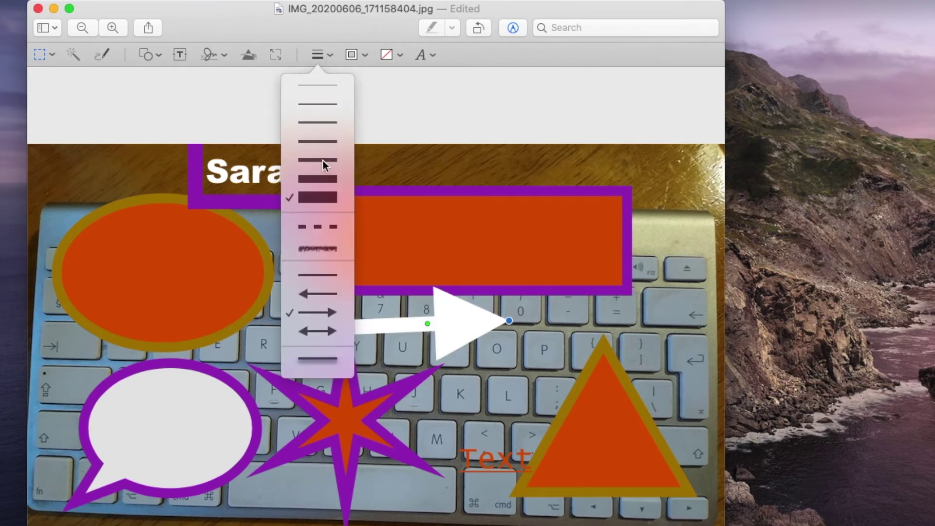
left_click(318, 178)
Step: Stand the arrow upright into the orange rectangle, then clear all annotations
mouse_move(510, 320)
left_mouse_down()
mouse_move(453, 194)
mouse_move(691, 158)
mouse_move(395, 208)
left_mouse_up()
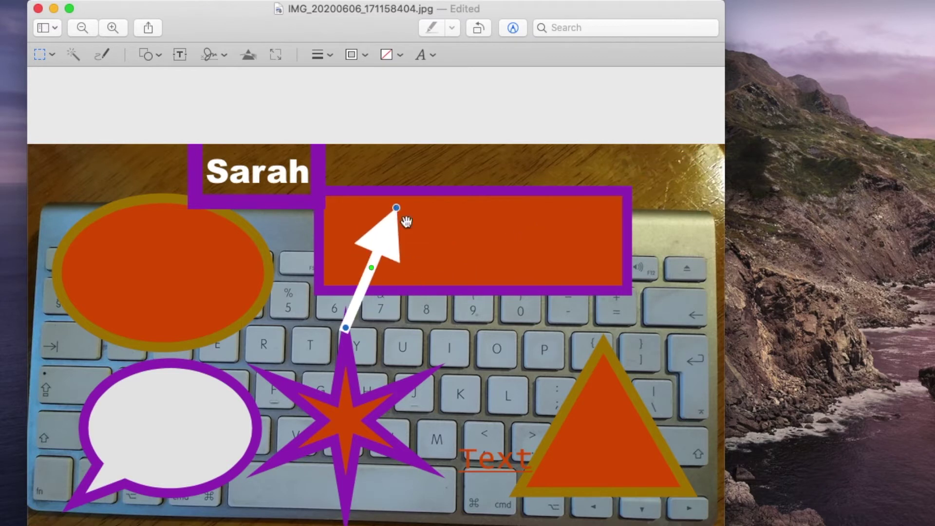
mouse_move(363, 327)
left_mouse_down()
mouse_move(513, 335)
mouse_move(517, 355)
mouse_move(537, 337)
left_mouse_up()
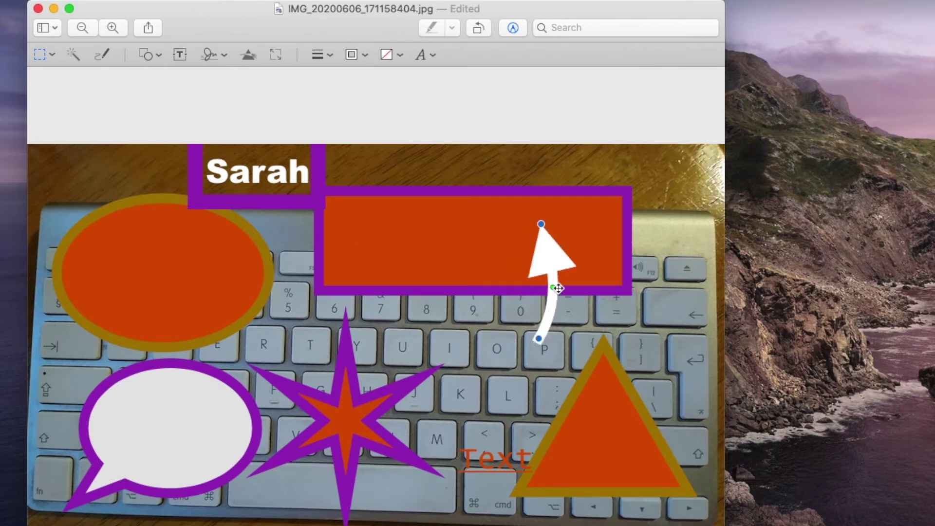
left_click_drag(557, 289, 540, 304)
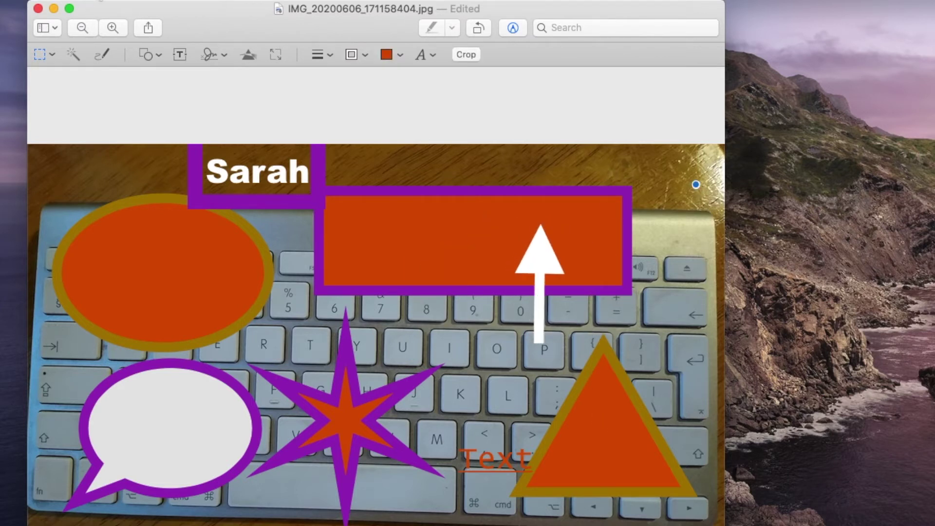
left_click(95, 2)
left_click(135, 22)
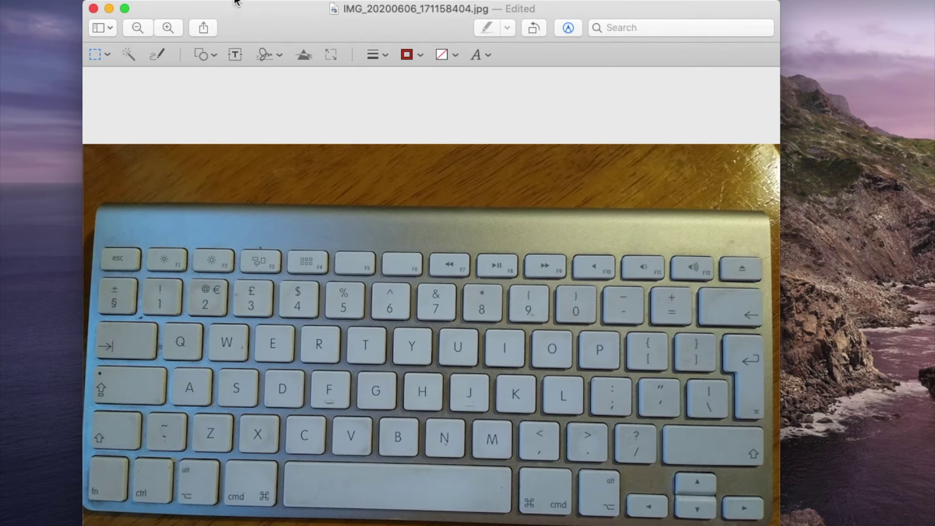
Step: Show the annotation shapes list over the plain keyboard photo
left_click(252, 0)
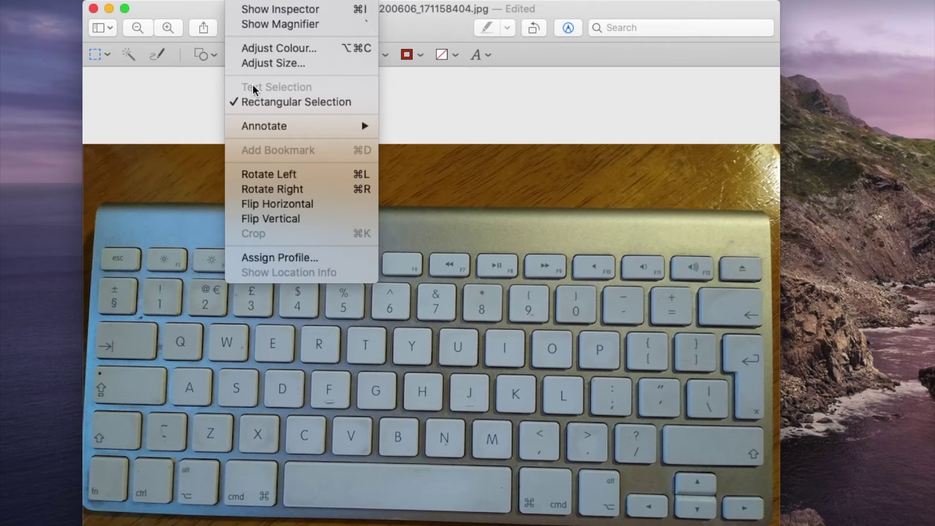
mouse_move(264, 126)
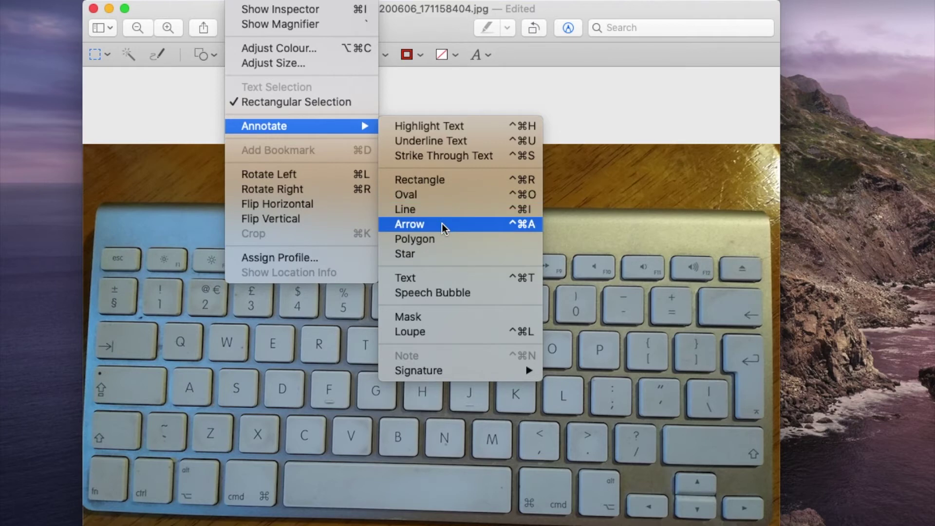
Step: Add a red arrow and reshape it to run from near G to the P key
left_click(443, 228)
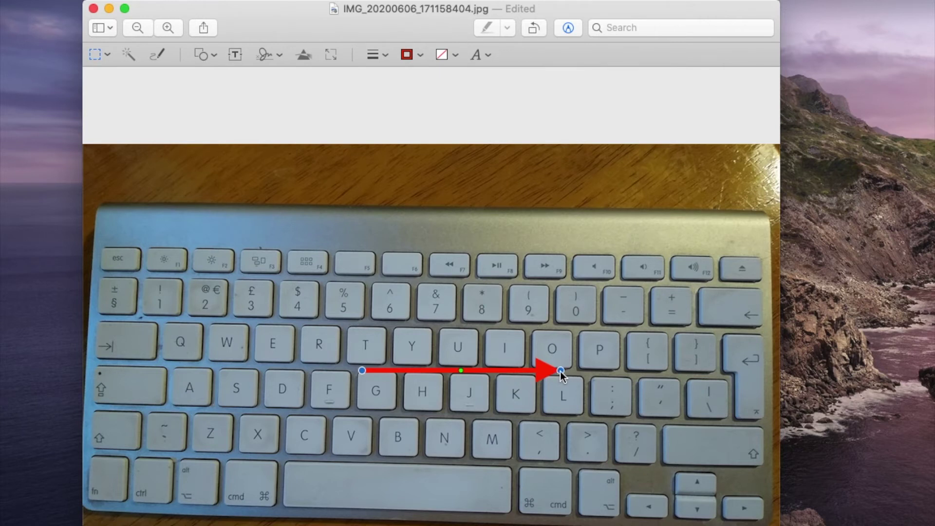
mouse_move(560, 372)
left_mouse_down()
mouse_move(672, 374)
mouse_move(565, 374)
mouse_move(473, 276)
mouse_move(579, 377)
left_mouse_up()
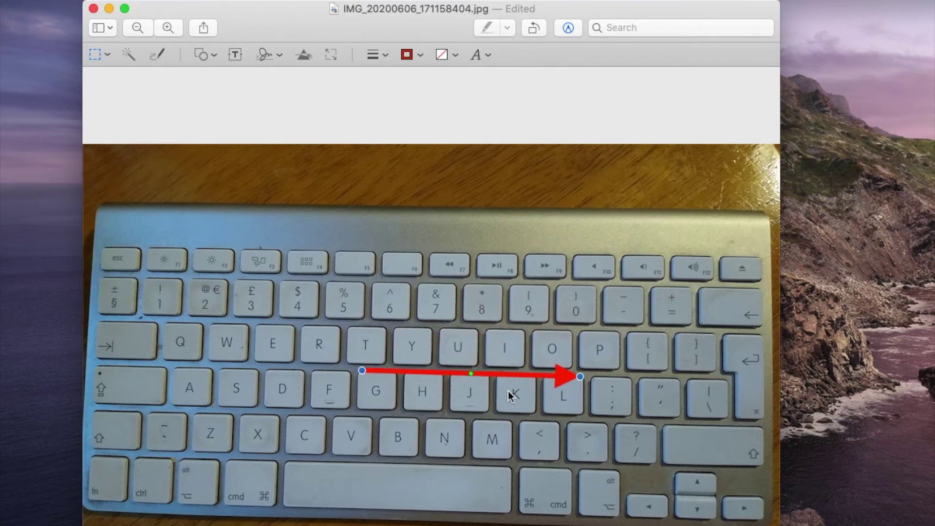
mouse_move(472, 369)
left_mouse_down()
mouse_move(474, 329)
mouse_move(478, 374)
left_mouse_up()
mouse_move(579, 377)
left_mouse_down()
mouse_move(467, 476)
mouse_move(574, 359)
left_mouse_up()
mouse_move(501, 358)
left_mouse_down()
mouse_move(537, 305)
mouse_move(534, 384)
mouse_move(538, 362)
left_mouse_up()
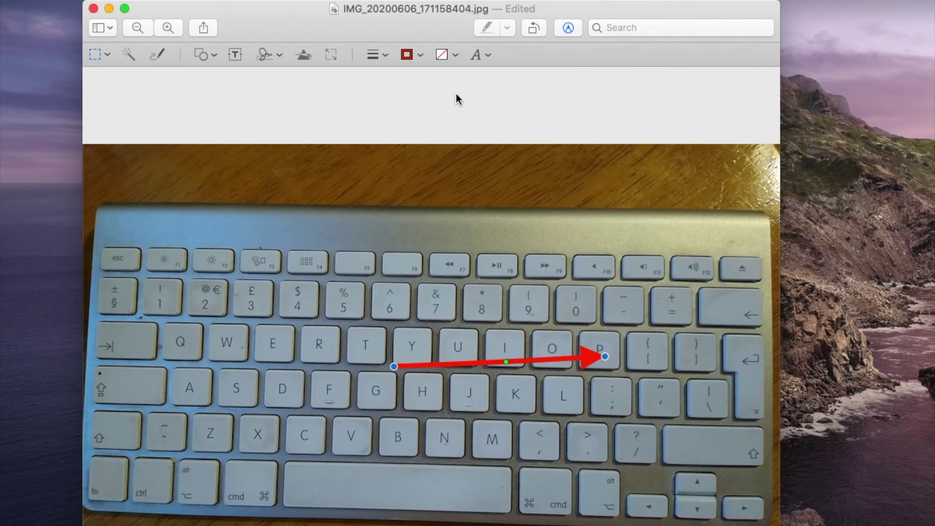
Step: Recolour the diagonal arrow deep magenta and give it a thick line weight
left_click(422, 54)
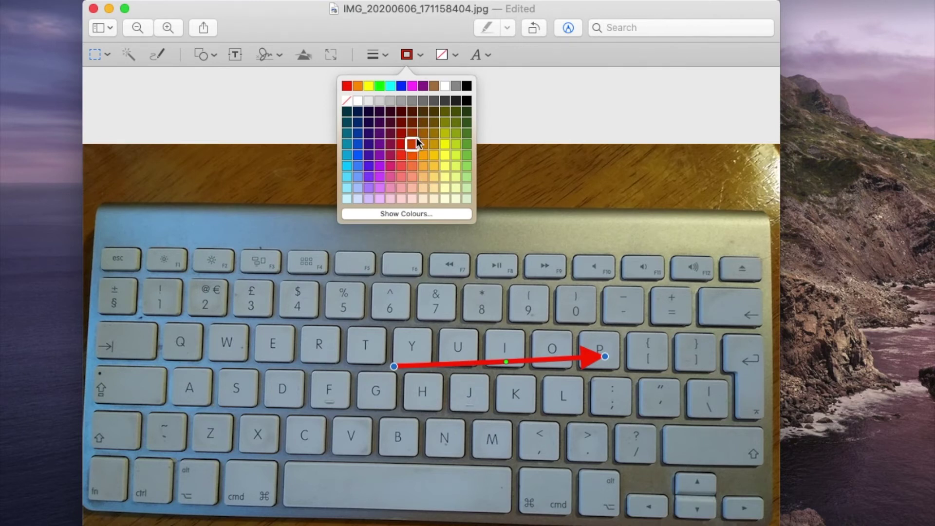
left_click(466, 154)
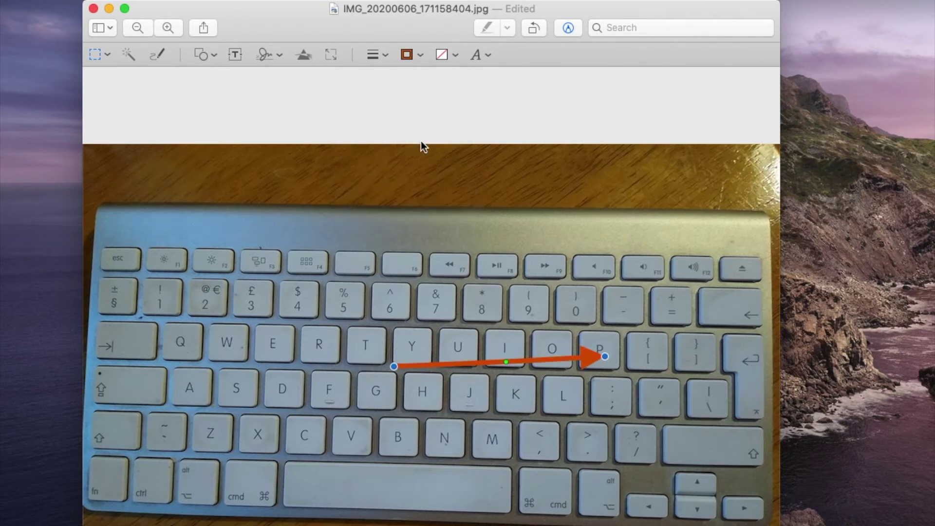
left_click(384, 55)
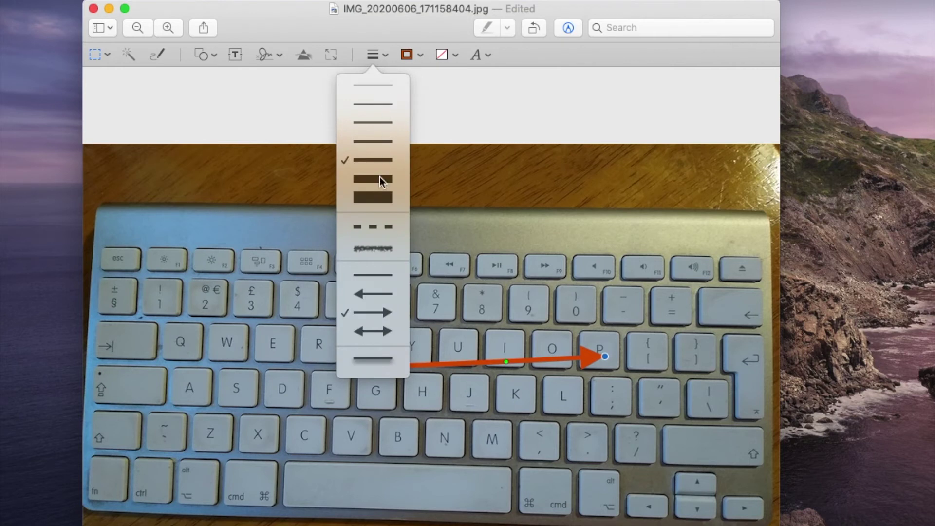
left_click(380, 199)
left_click(386, 56)
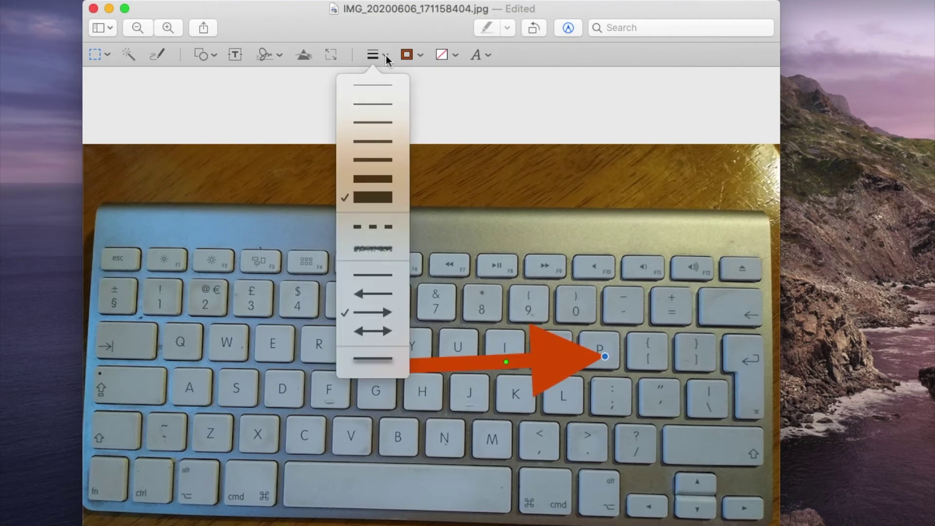
left_click(374, 180)
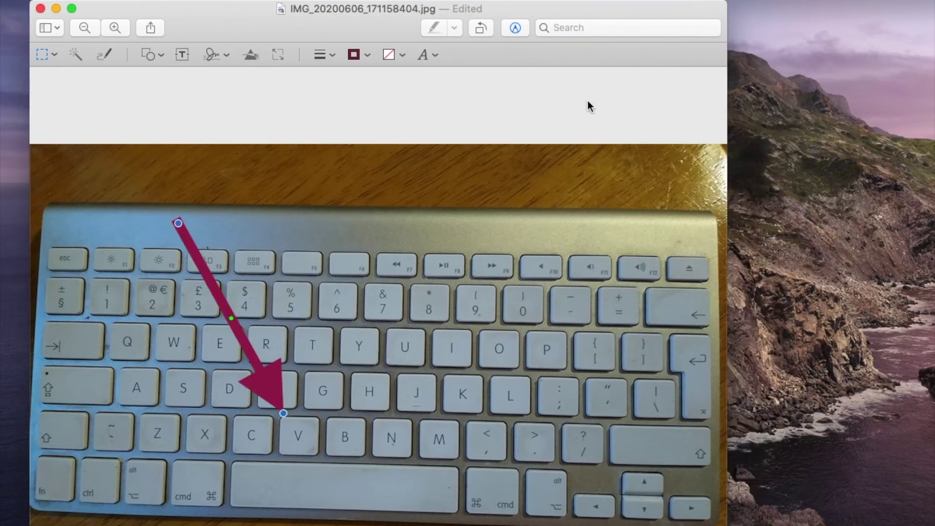
left_click(244, 0)
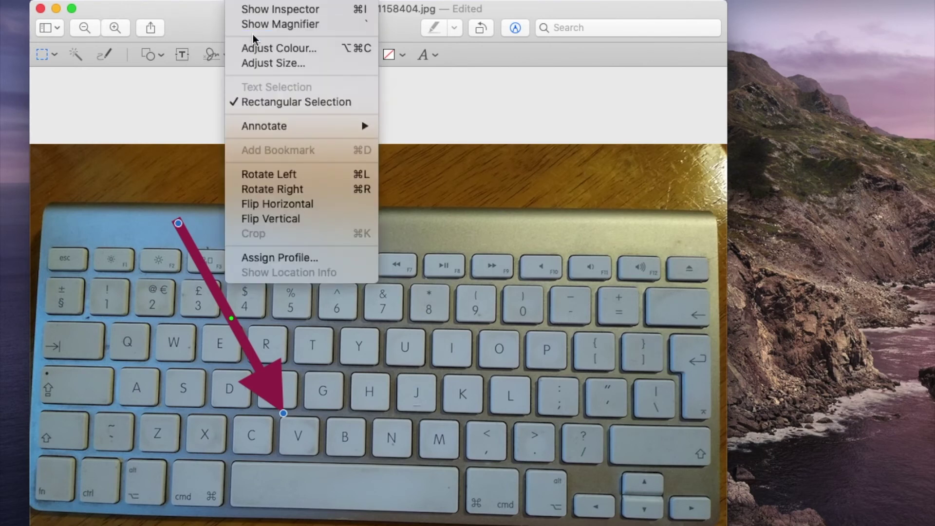
mouse_move(265, 125)
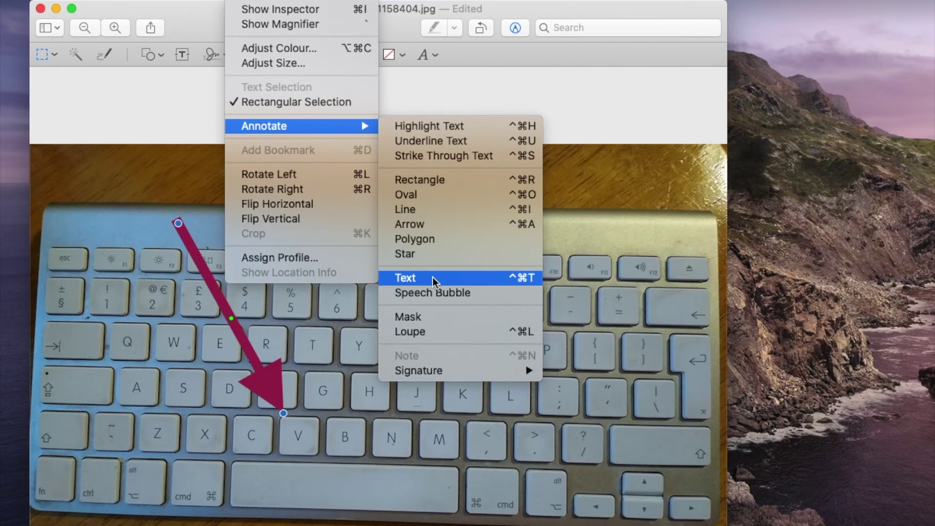
Step: Add a text box over the J, K and L keys and start editing it
left_click(432, 276)
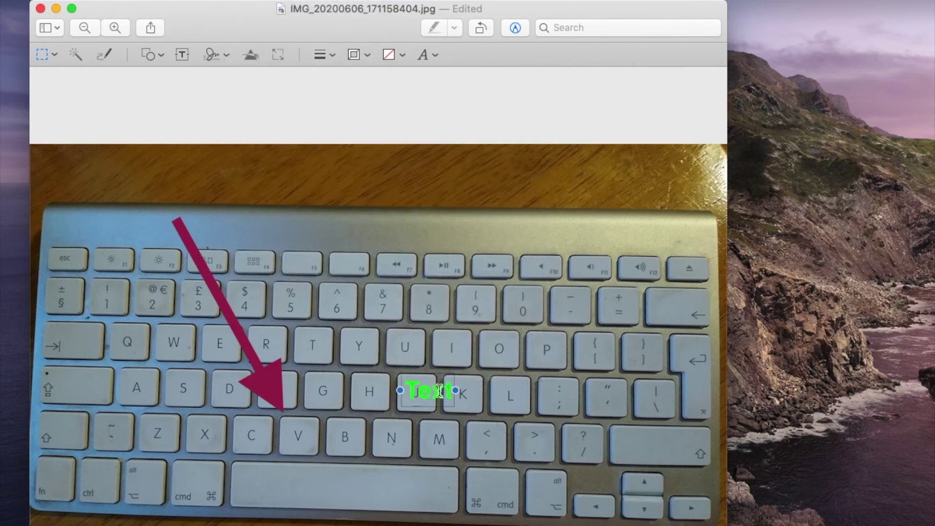
mouse_move(456, 394)
left_mouse_down()
mouse_move(538, 388)
mouse_move(488, 390)
left_mouse_up()
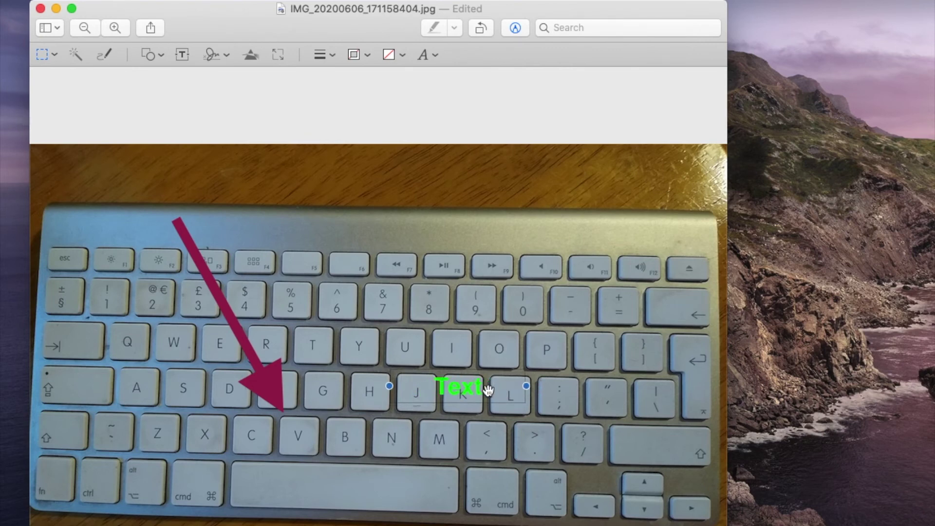
double_click(486, 391)
type("sahjhdhch")
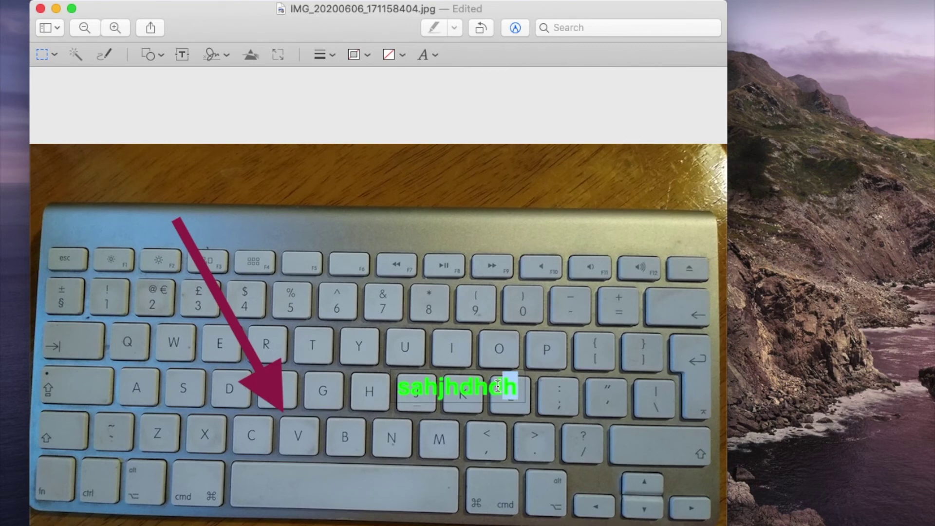
Step: Select the label's text and colour it red
left_click_drag(497, 387, 390, 383)
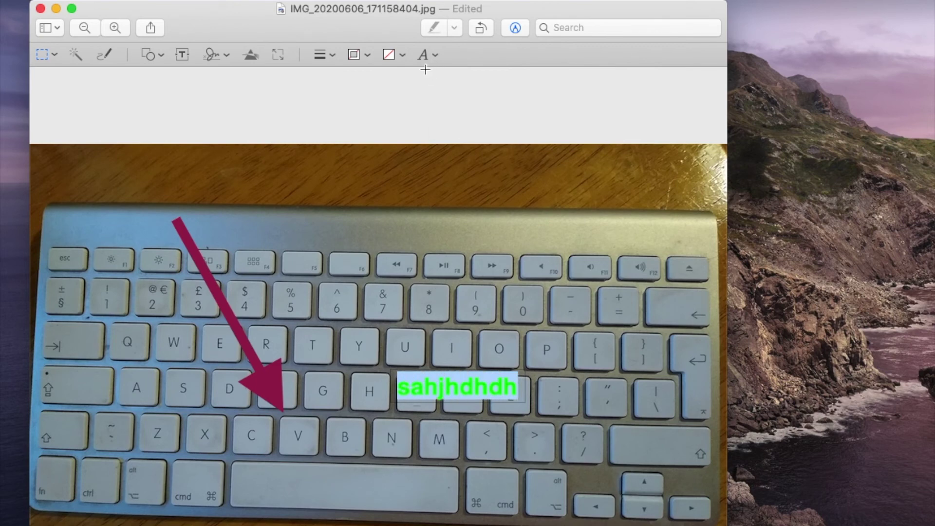
left_click(428, 54)
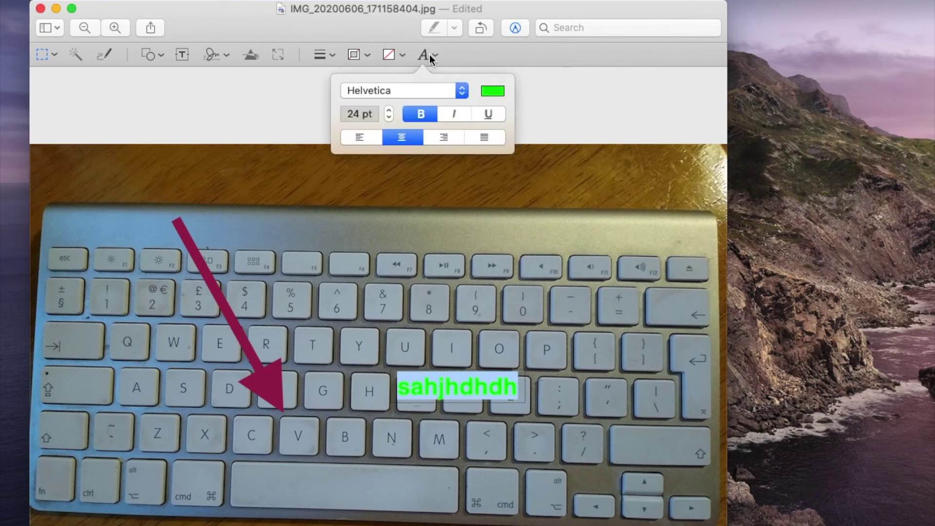
left_click(493, 92)
left_click(487, 189)
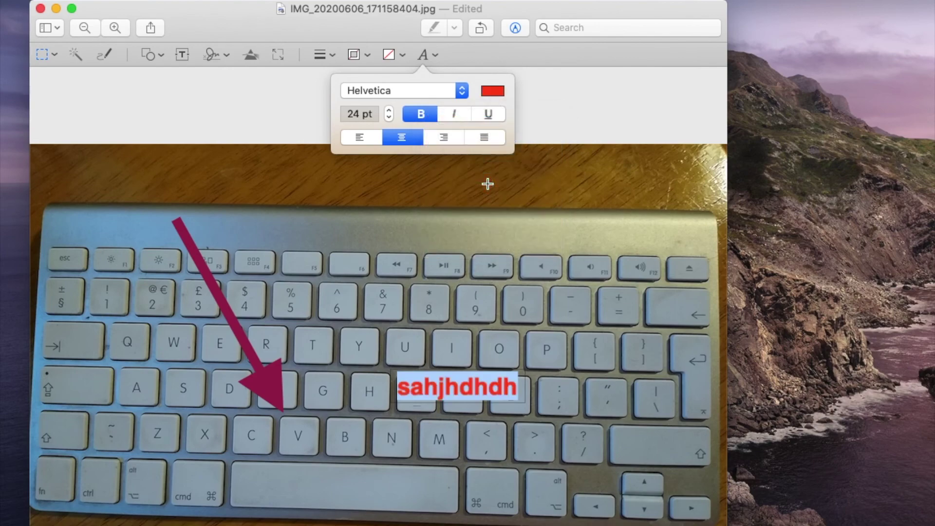
left_click(493, 92)
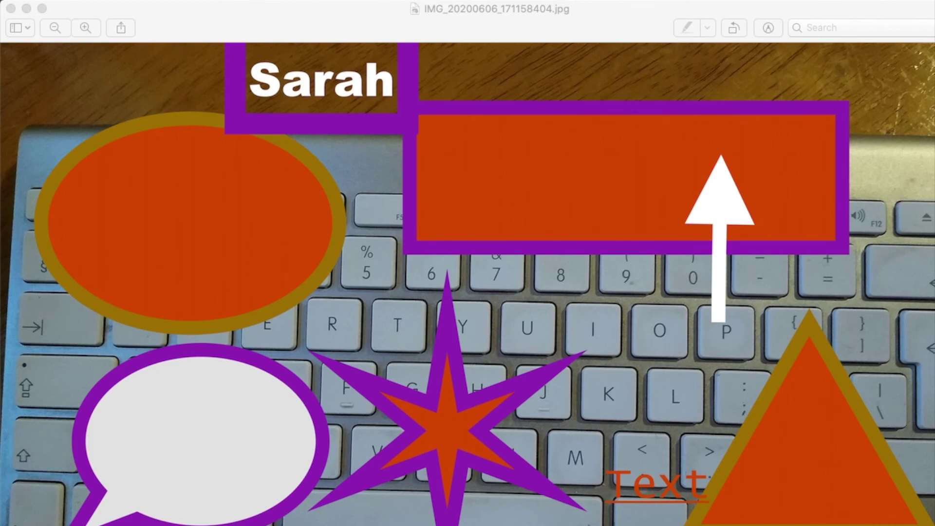
Step: Save the annotated keyboard photo from the File menu
left_click(102, 3)
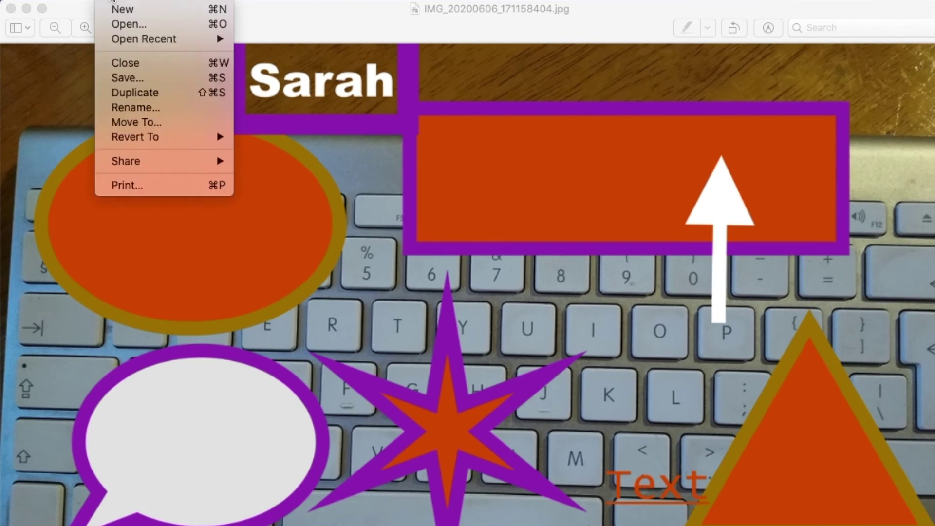
left_click(124, 77)
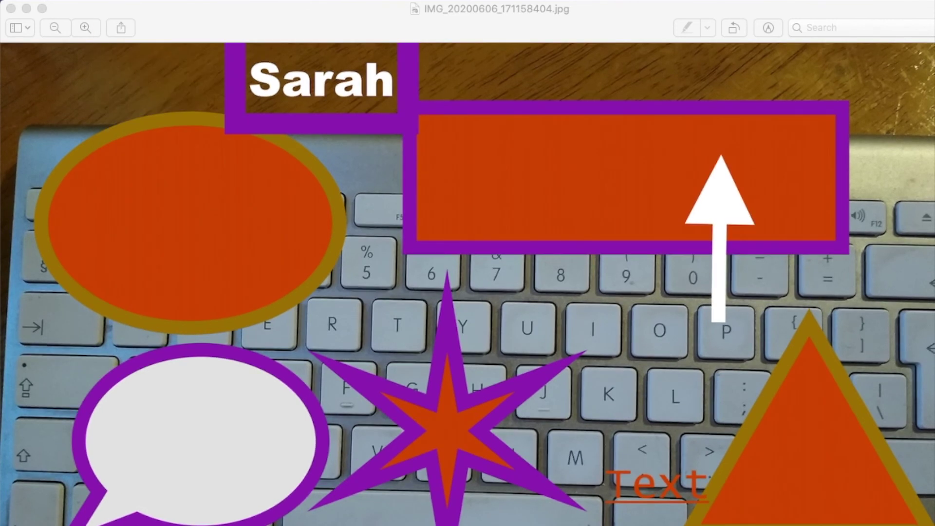